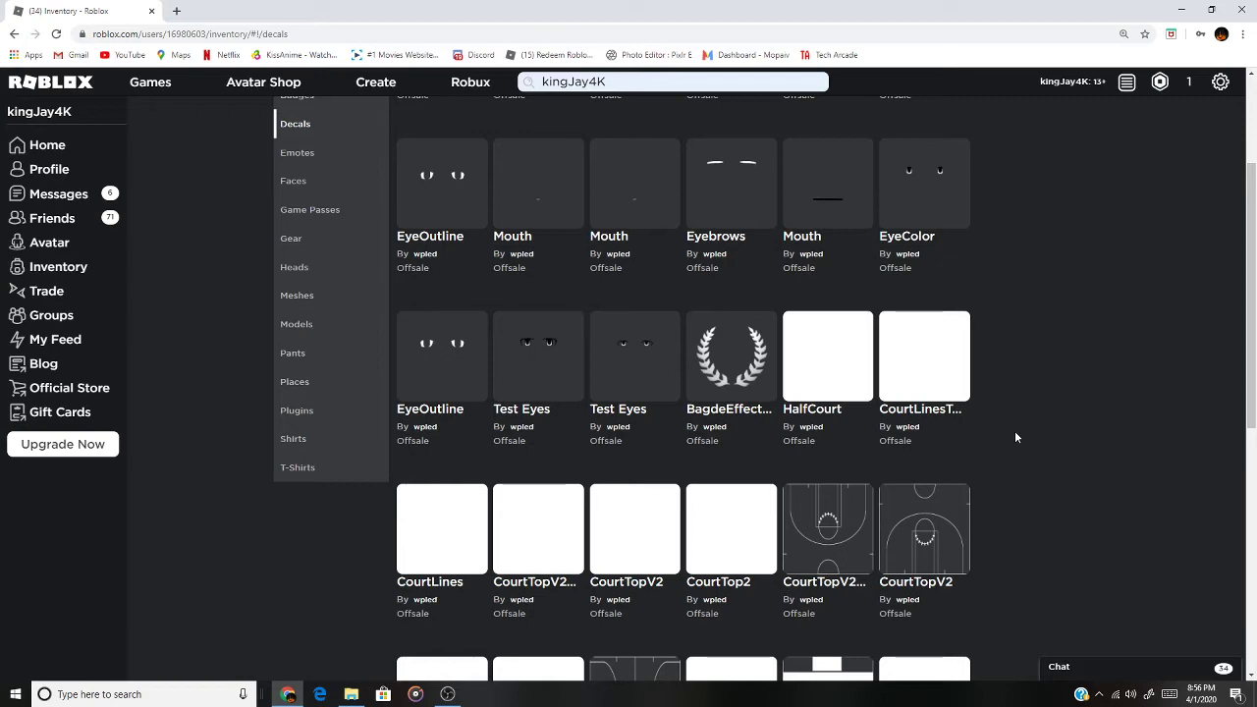
scroll(1037, 430, "up", 2)
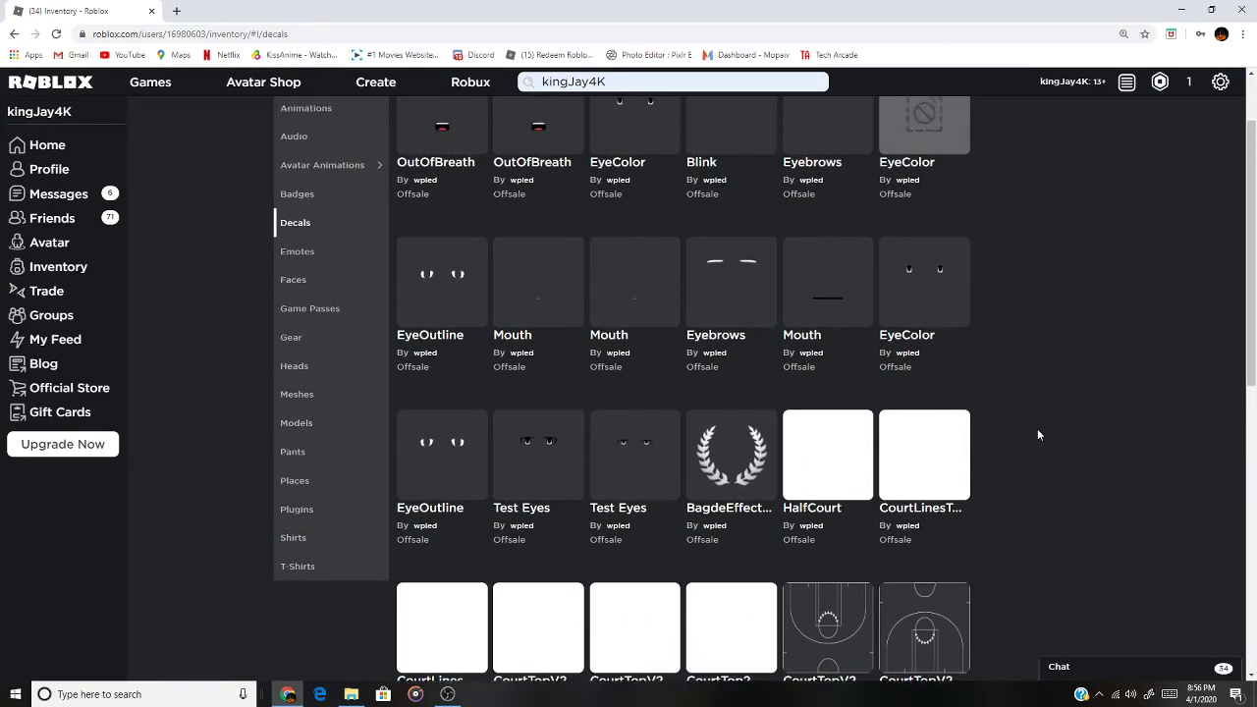
scroll(1038, 434, "up", 1)
scroll(1038, 434, "down", 1)
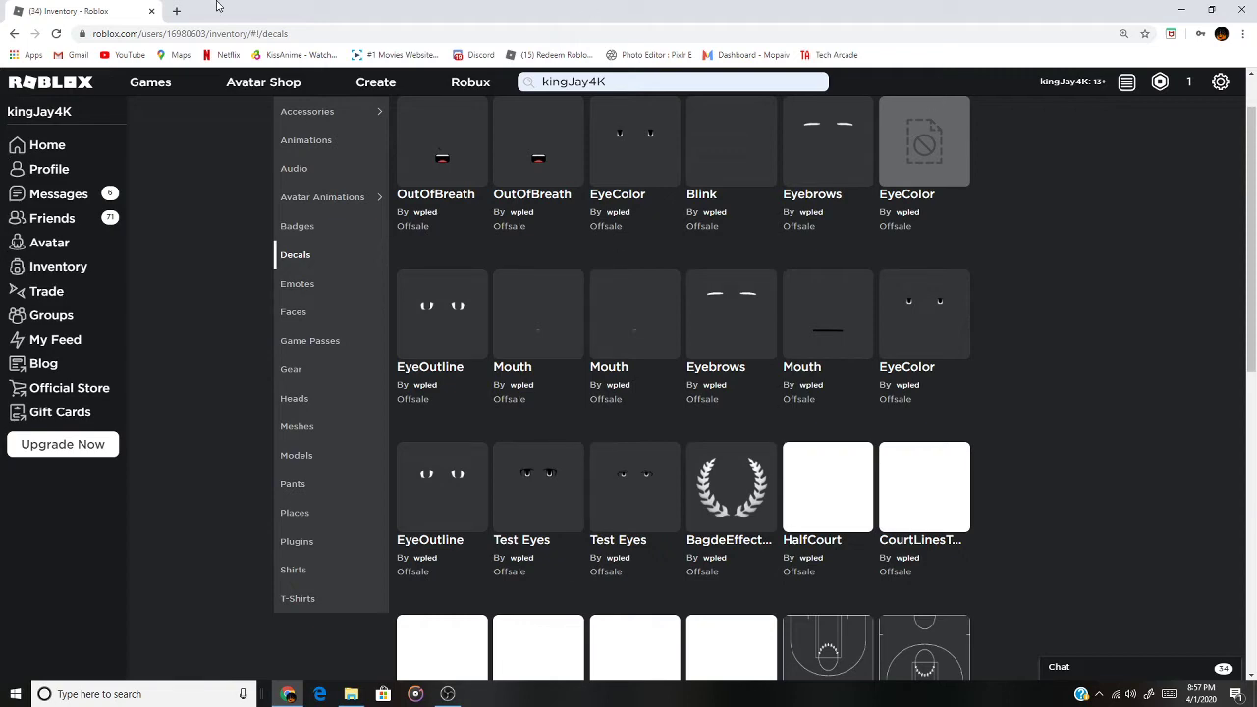
scroll(978, 472, "down", 1)
scroll(977, 465, "down", 2)
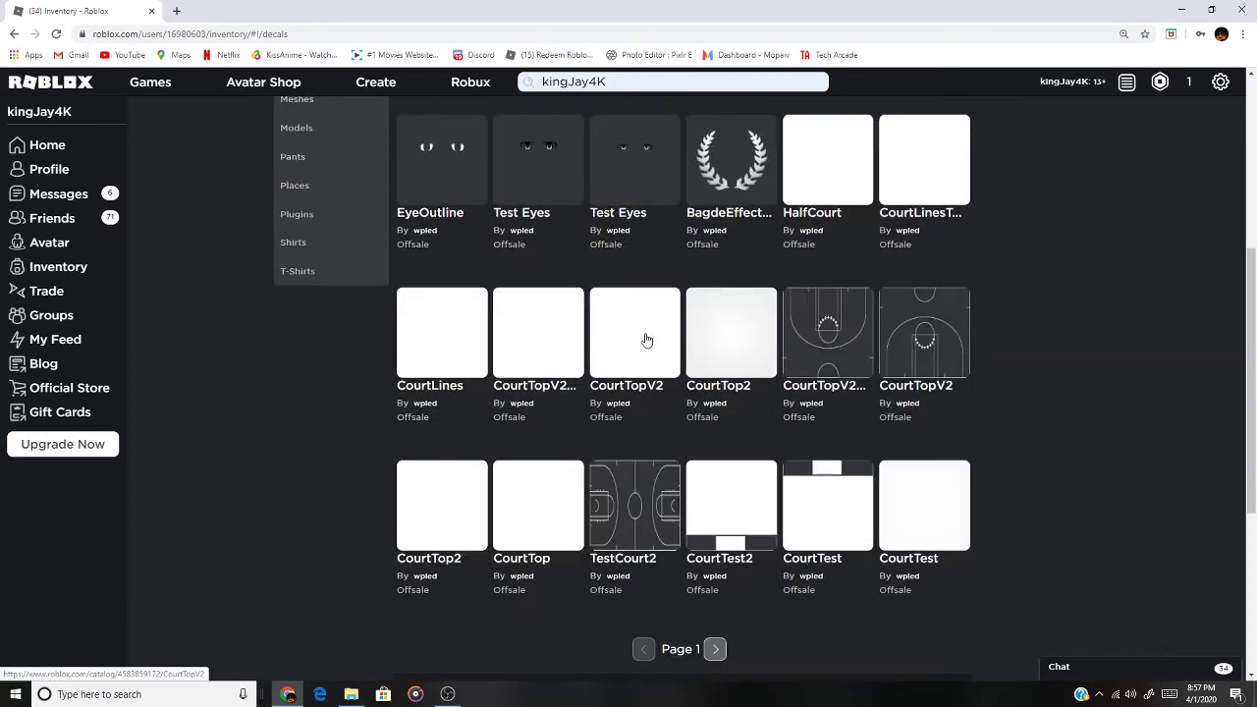
- Advance the user's Decals inventory to page 2 with the next-page arrow
left_click(716, 649)
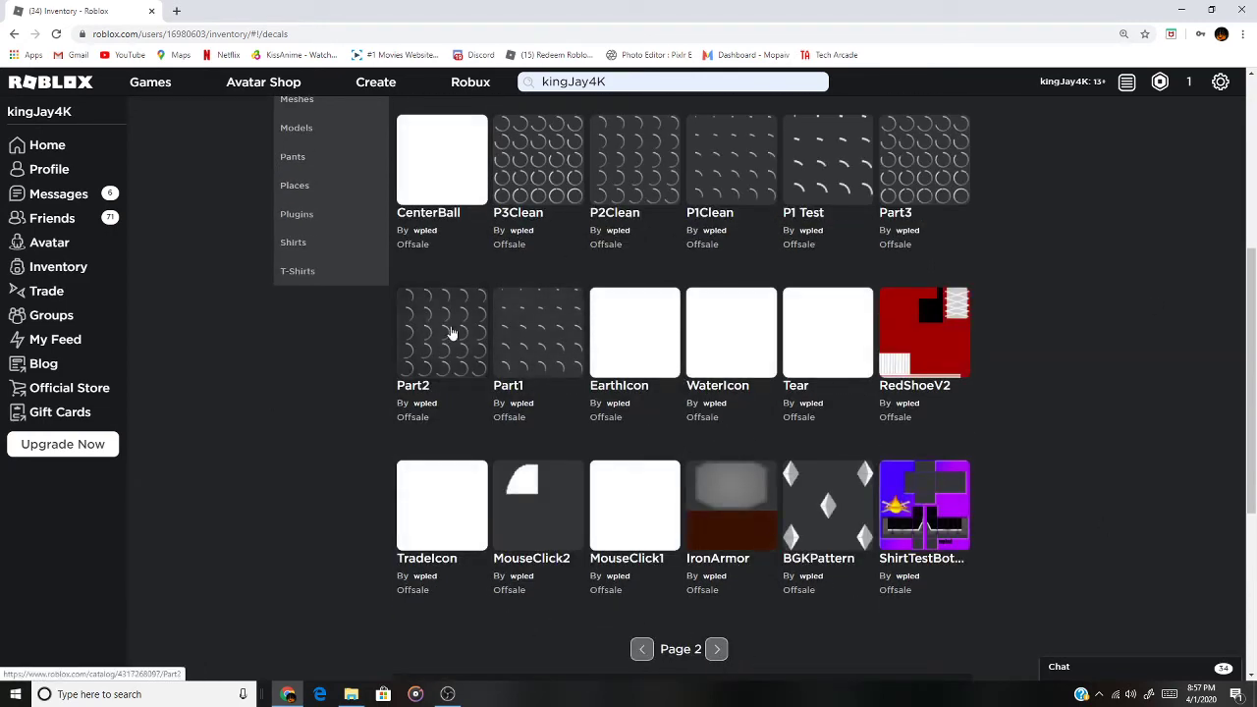
scroll(488, 347, "up", 2)
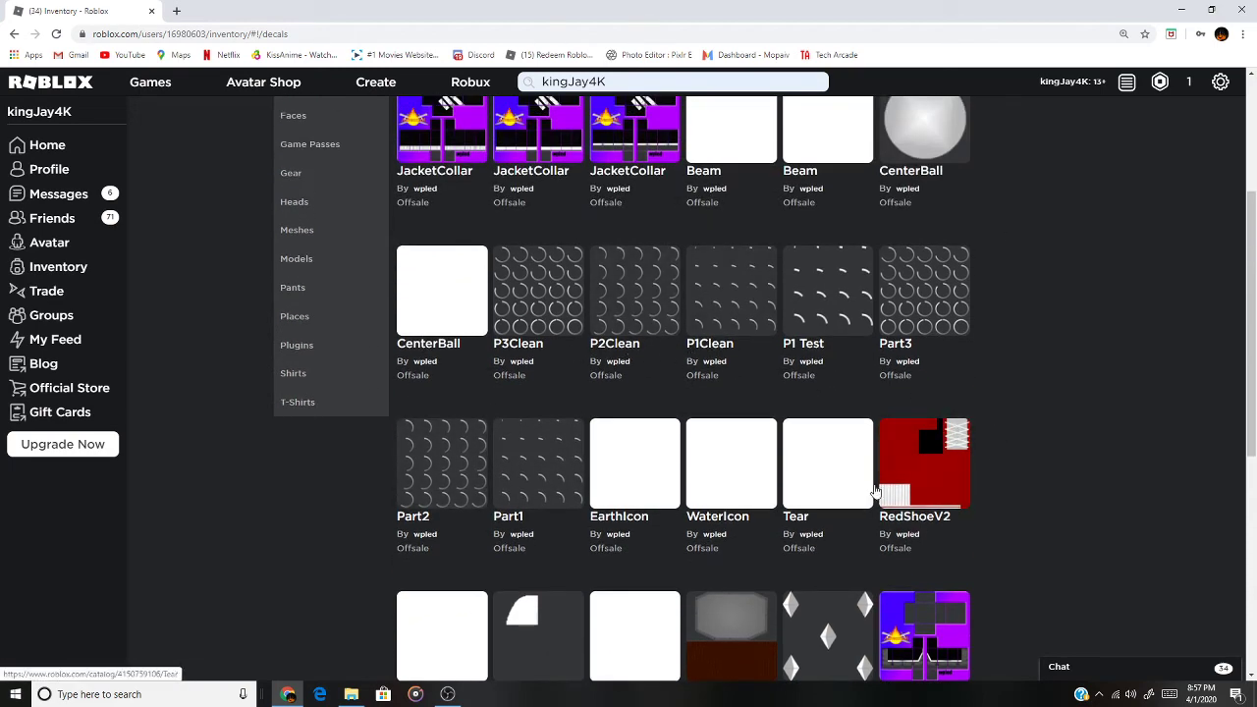
scroll(898, 344, "up", 1)
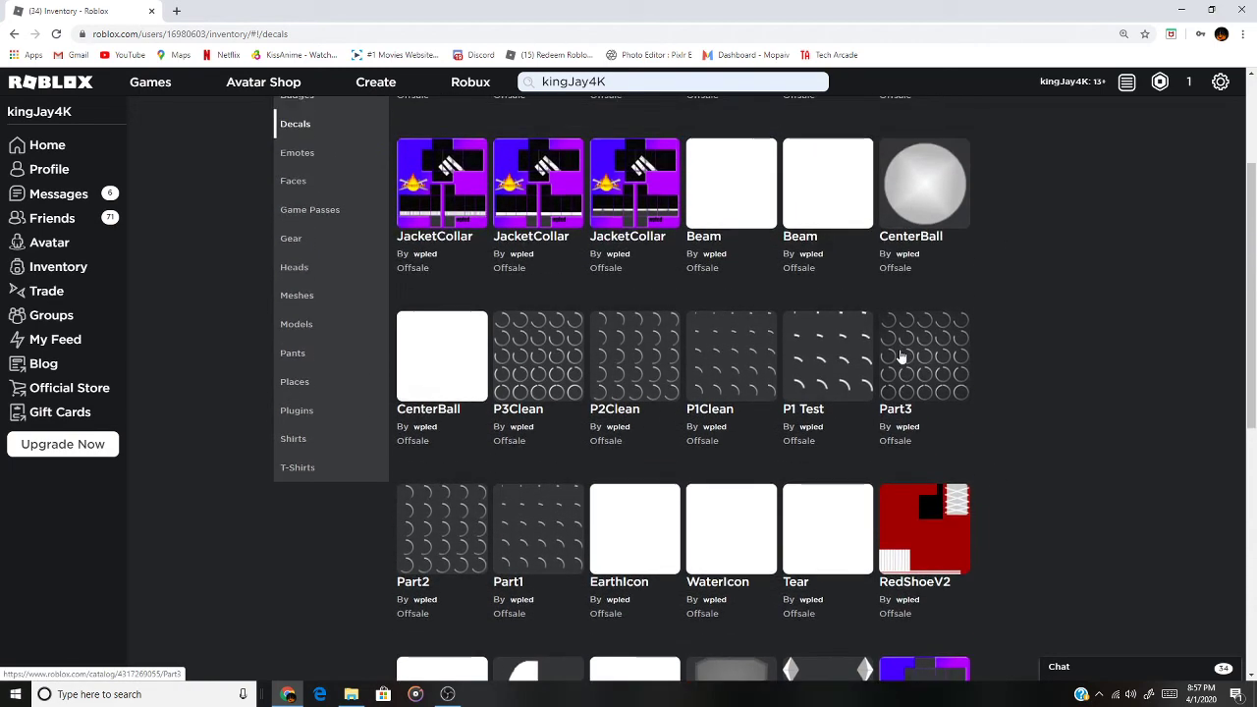
scroll(823, 374, "up", 1)
scroll(822, 374, "up", 2)
scroll(823, 374, "down", 2)
scroll(823, 374, "up", 1)
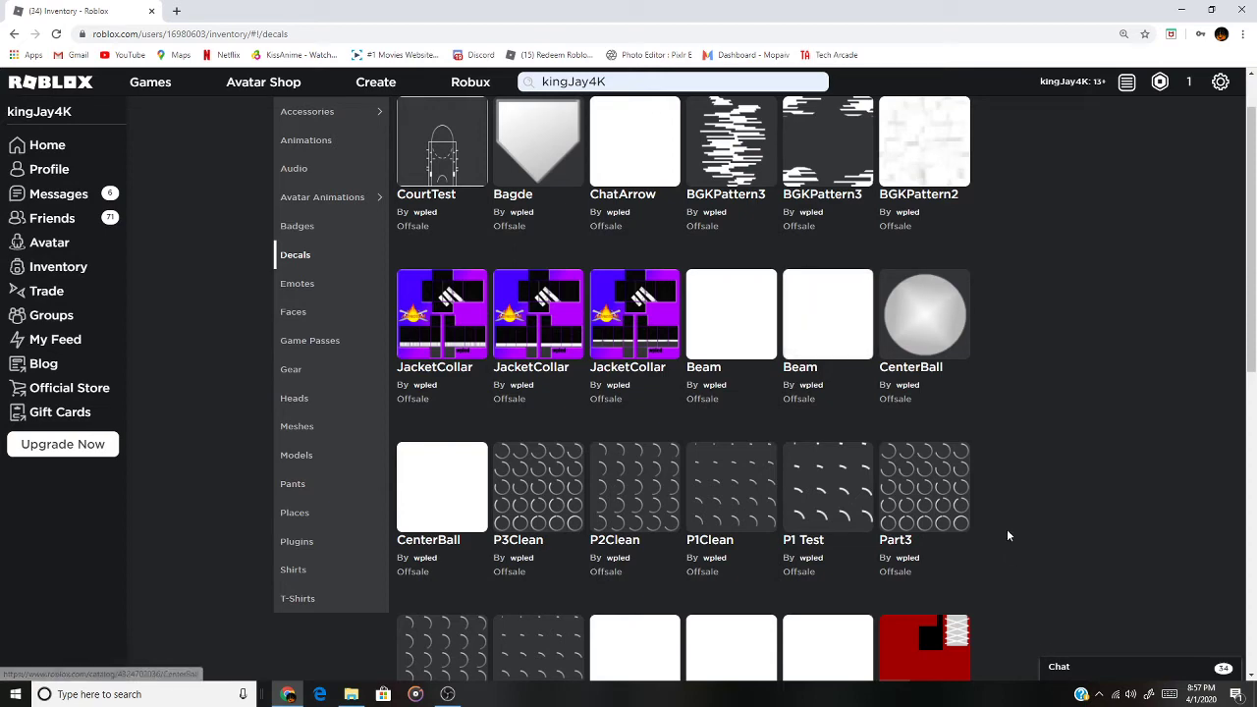
scroll(908, 566, "down", 2)
scroll(716, 482, "down", 1)
scroll(716, 651, "down", 1)
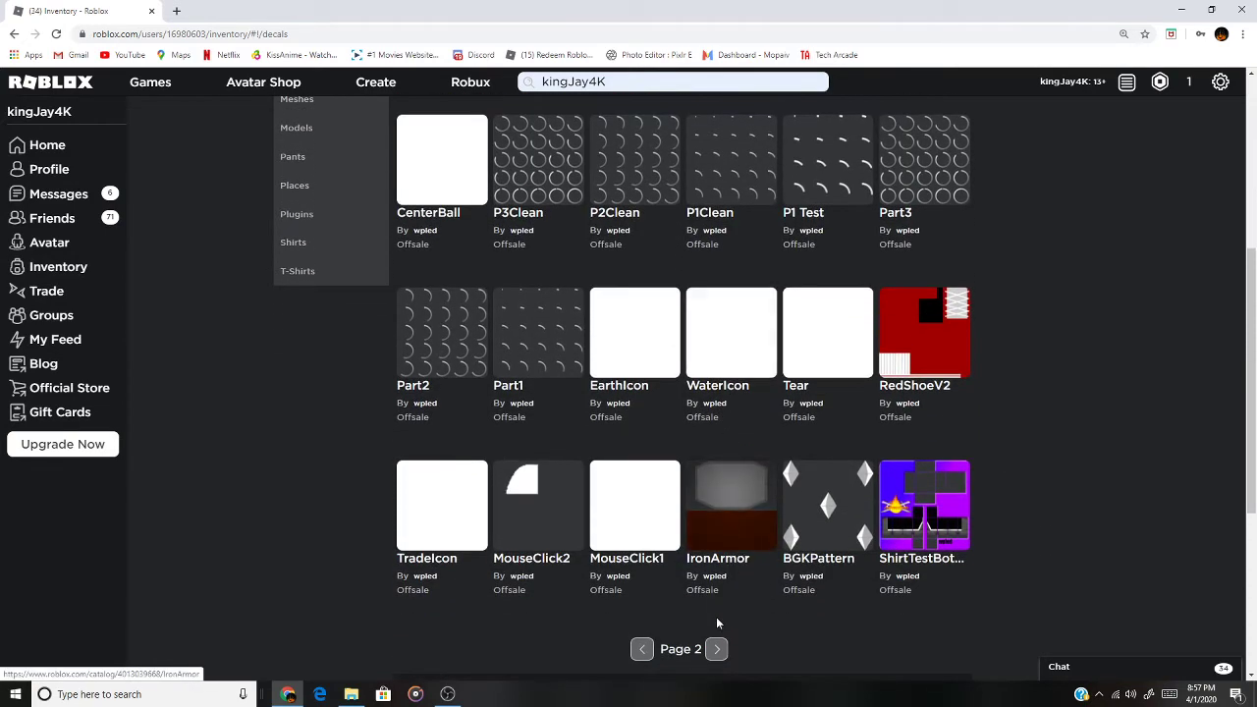
- Page forward through the Decals from page 3 to page 5, showing ShirtNBottom and SliderBtn
left_click(717, 650)
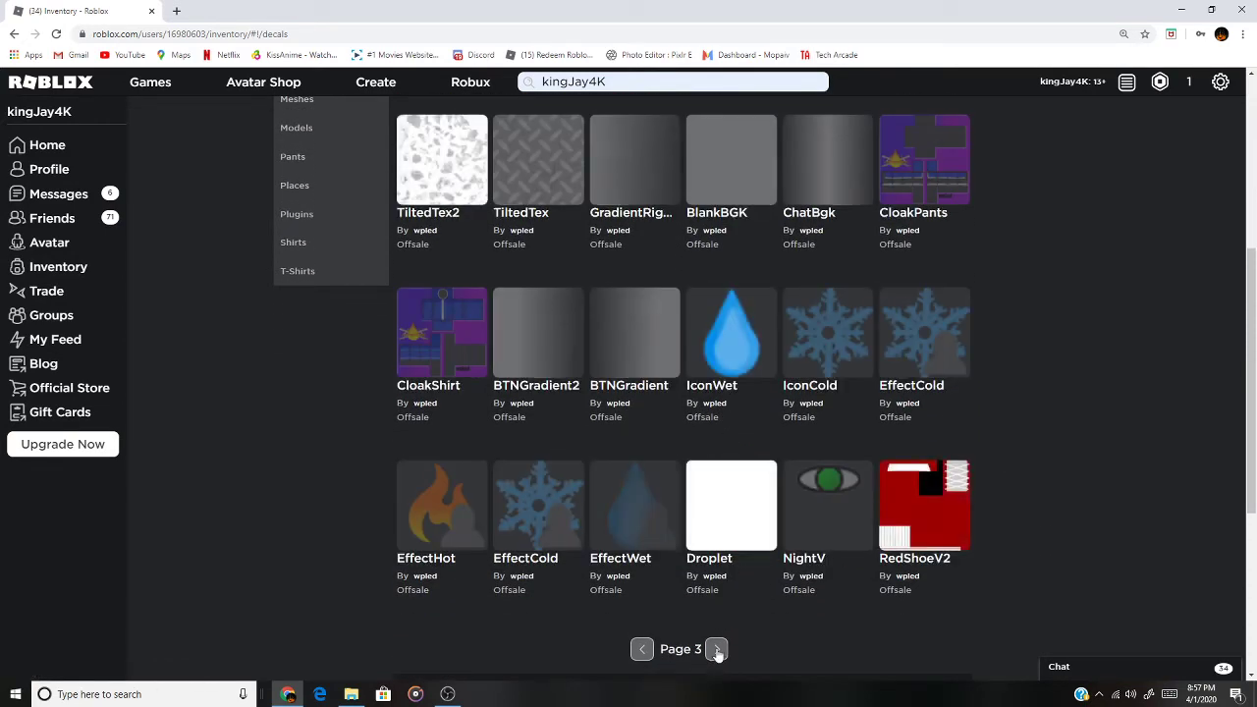
left_click(716, 651)
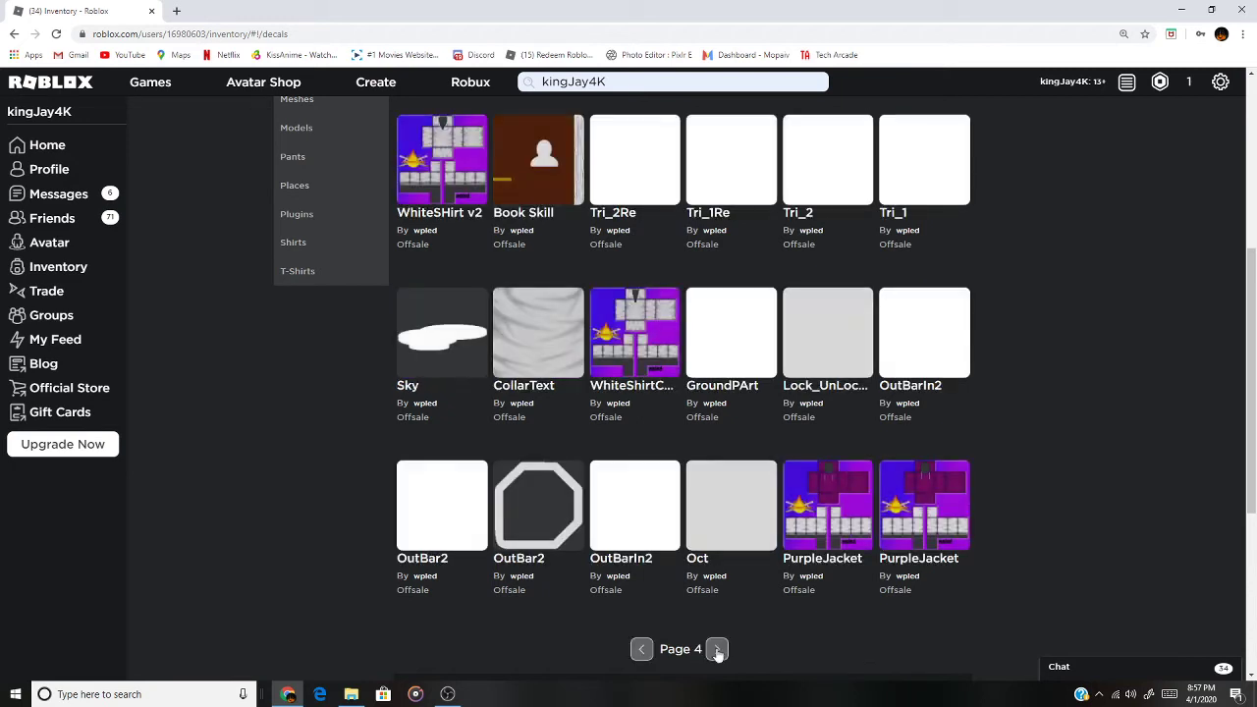
left_click(717, 651)
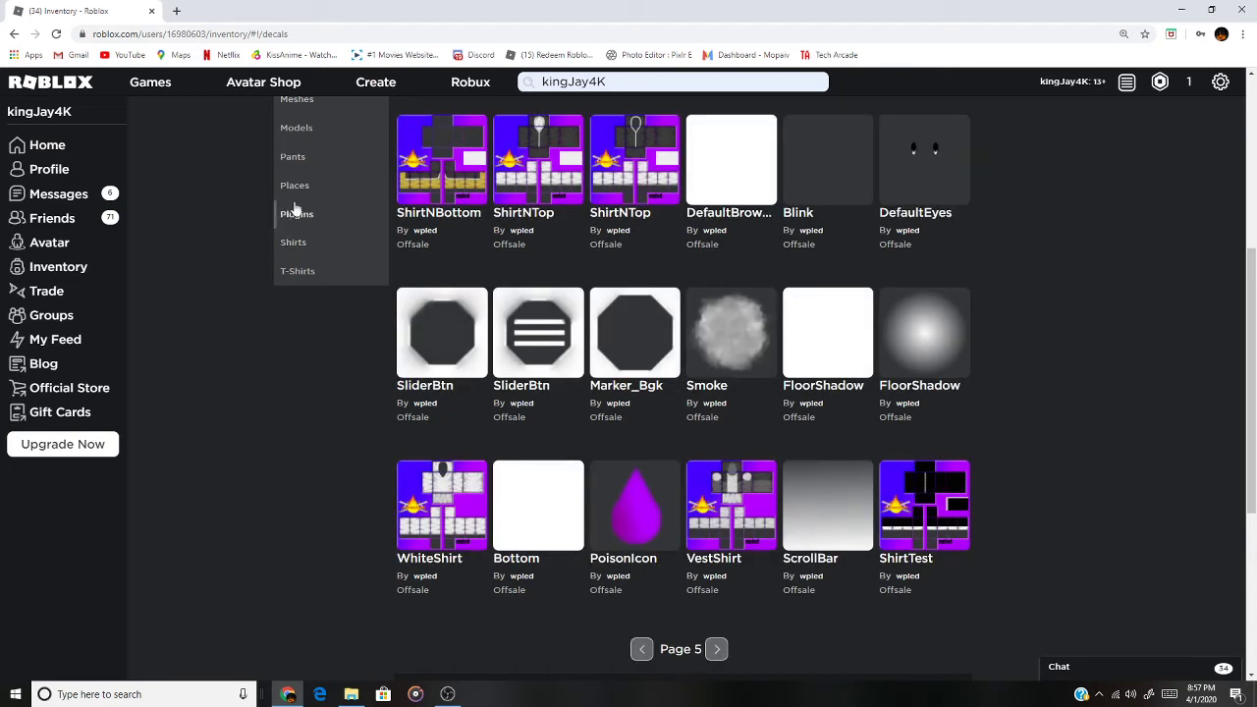
- Switch to the Models category and page forward to page 4, showing Iron Sword and Pickaxe
left_click(294, 129)
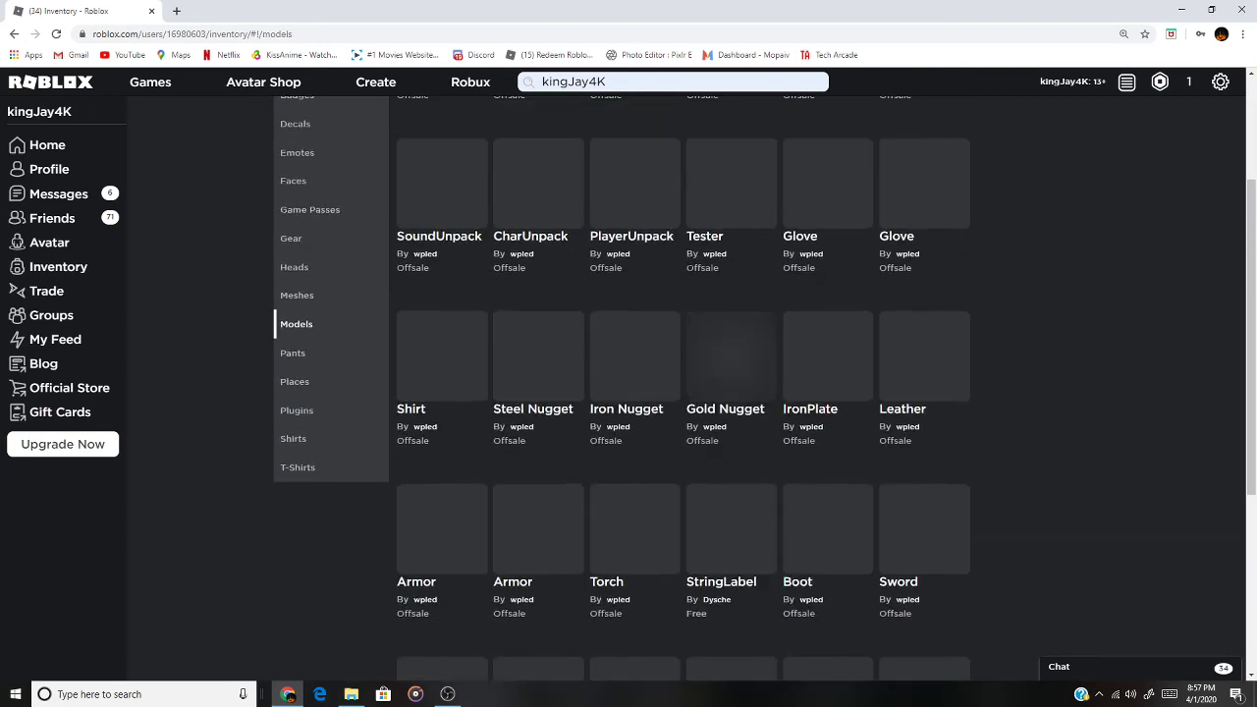
scroll(757, 312, "up", 2)
scroll(756, 312, "down", 2)
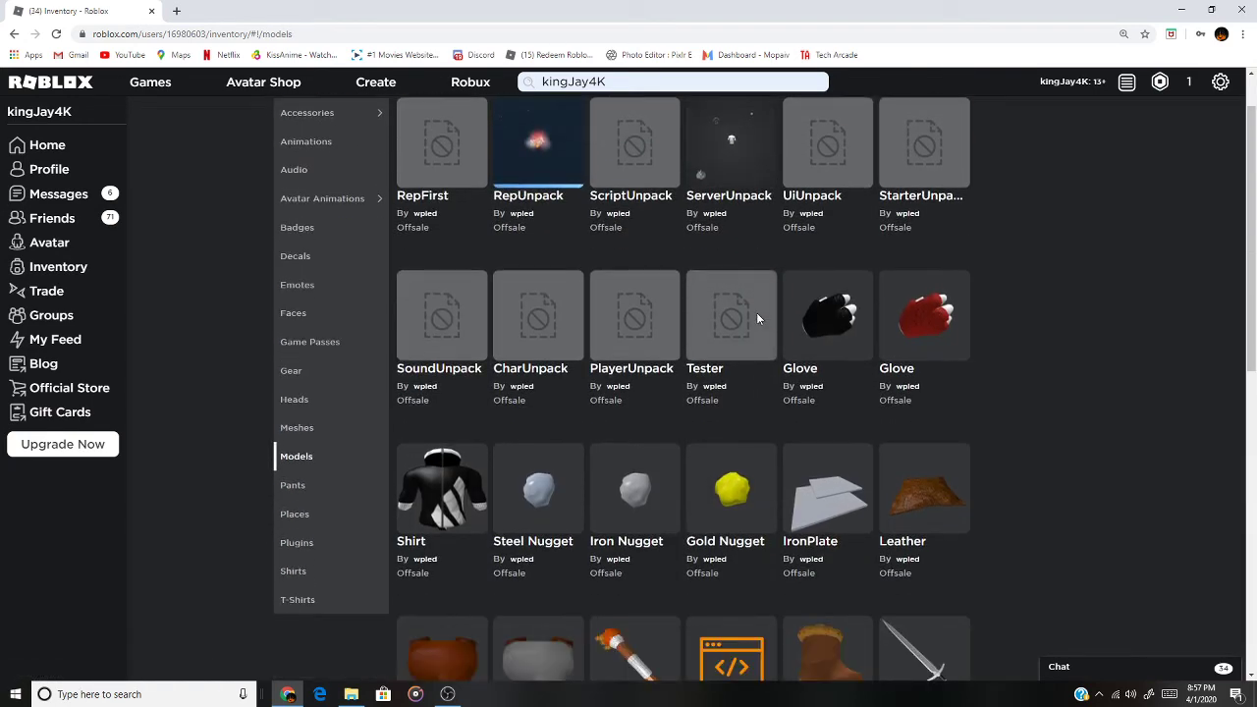
scroll(757, 313, "down", 2)
scroll(748, 329, "down", 1)
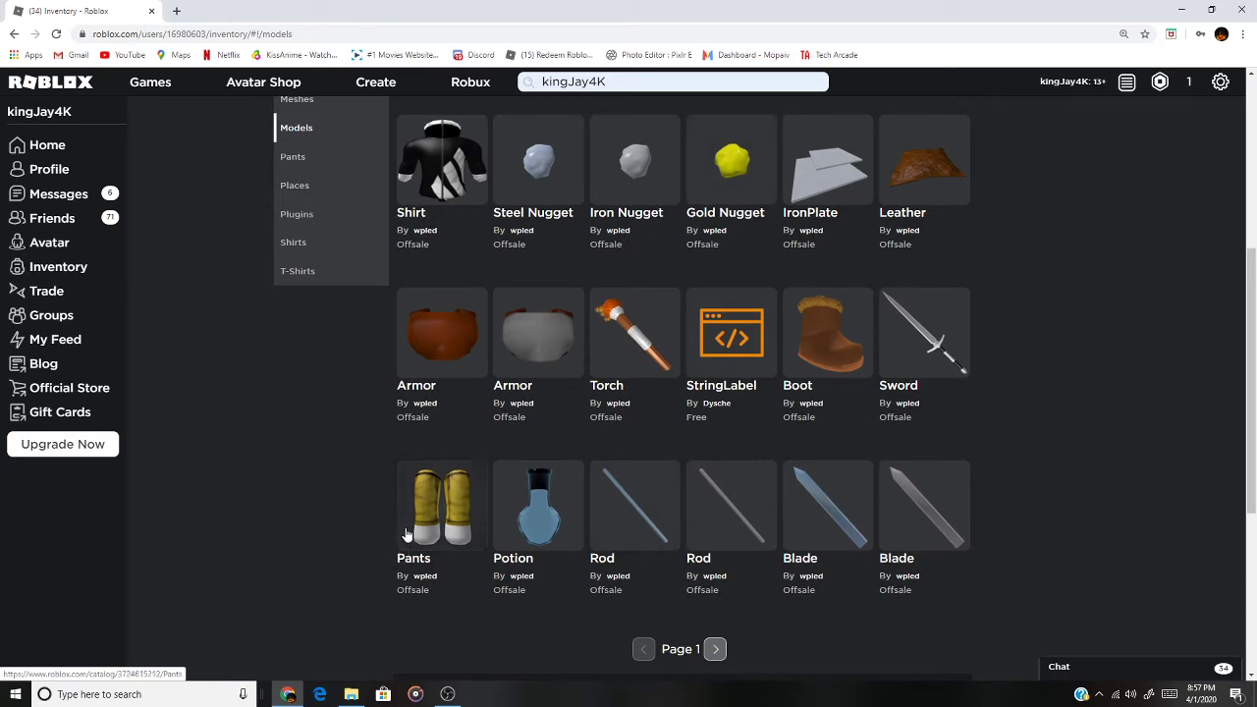
left_click(711, 652)
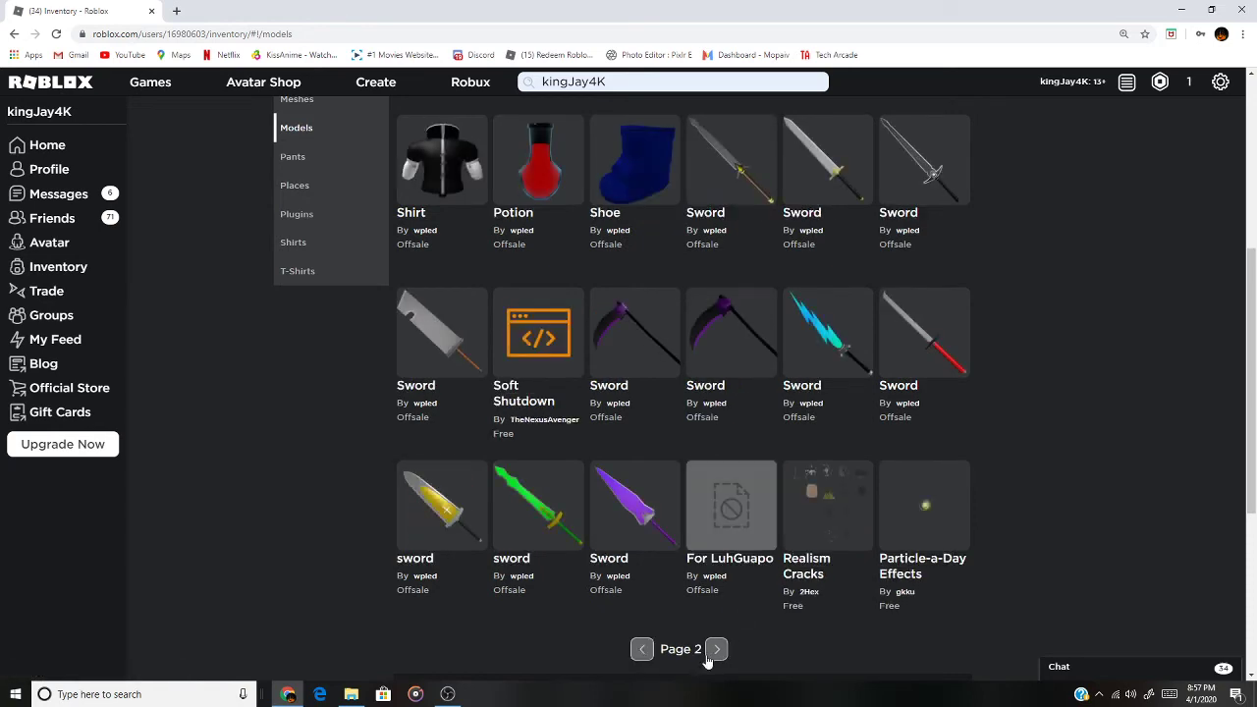
scroll(752, 500, "up", 1)
scroll(751, 498, "up", 1)
scroll(748, 570, "down", 2)
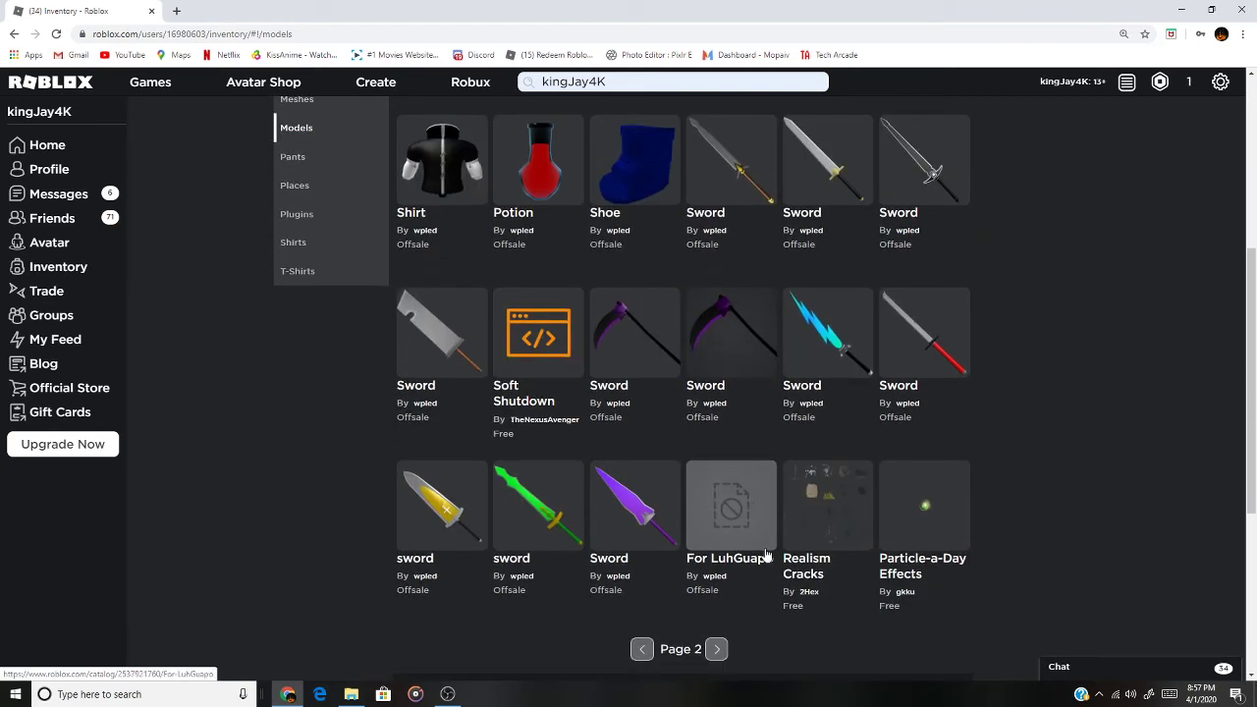
left_click(718, 652)
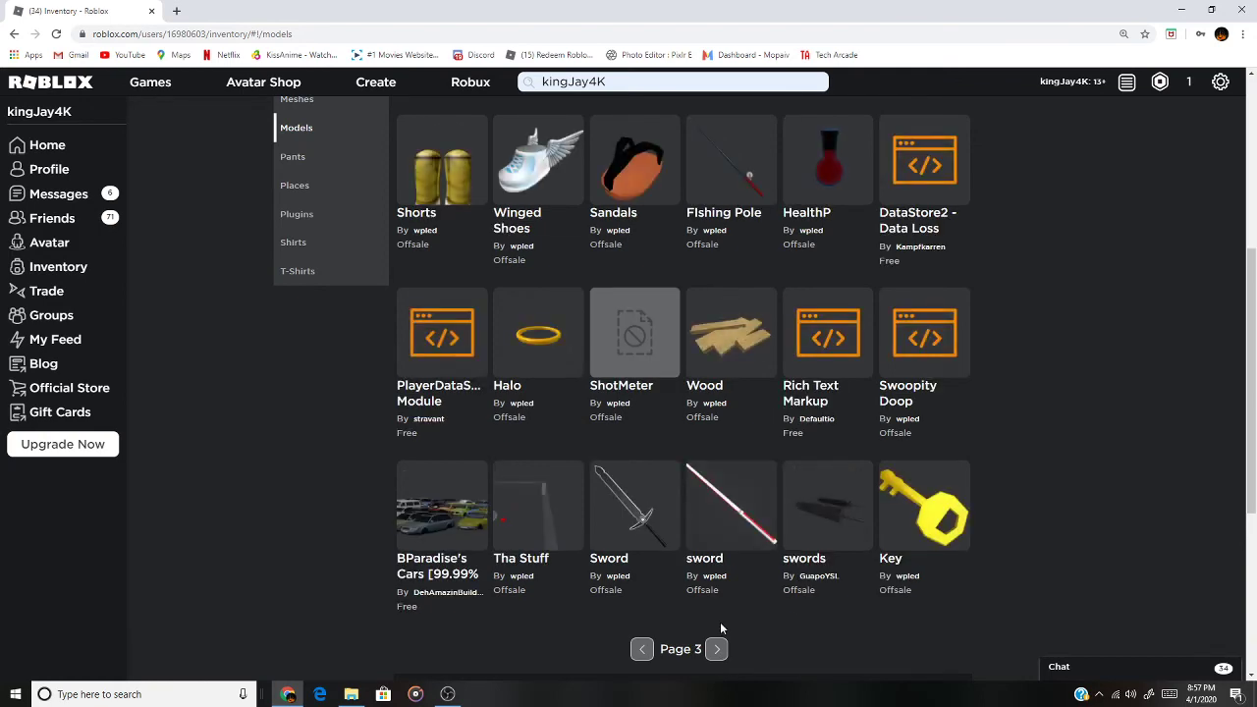
scroll(720, 622, "up", 2)
scroll(724, 617, "down", 2)
scroll(722, 615, "down", 1)
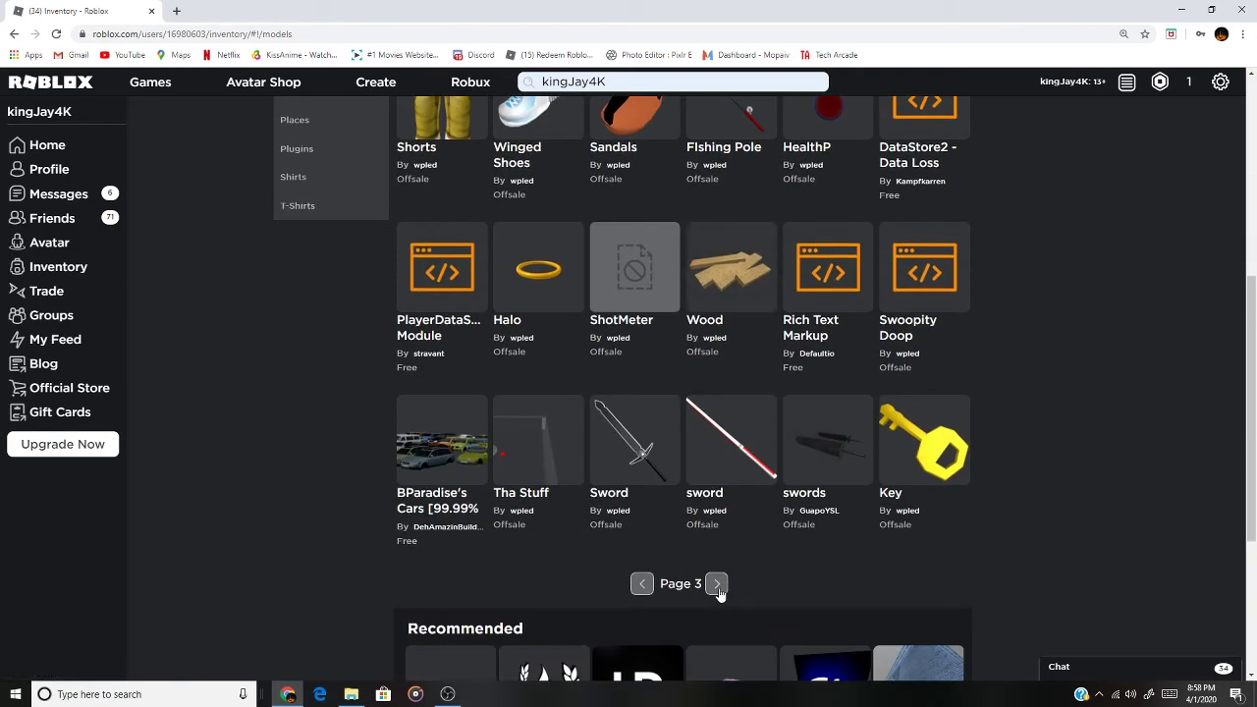
left_click(718, 585)
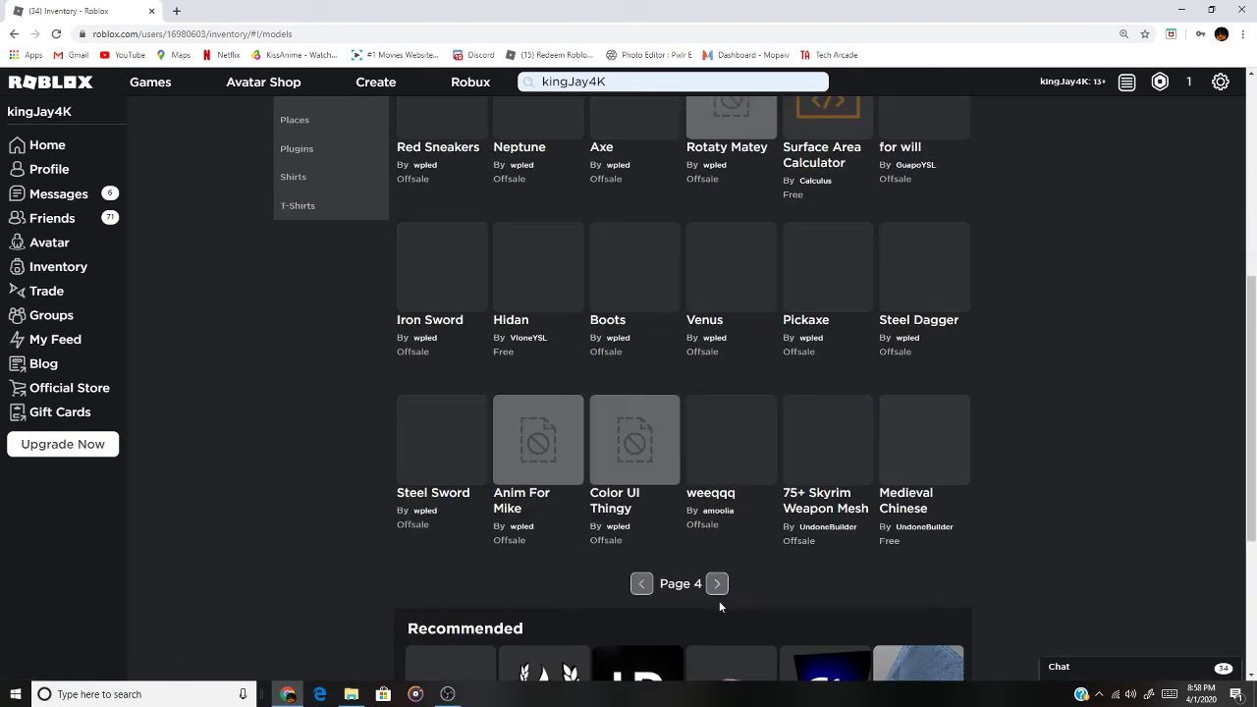